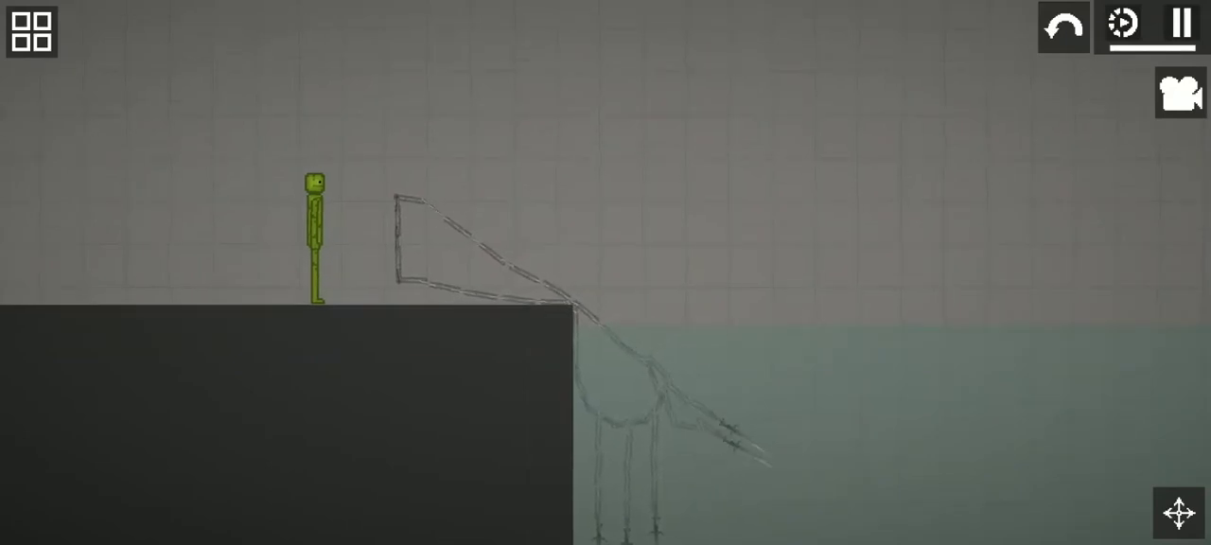
Remove every object from the scene with Clear Everything
{"action": "left_click_drag", "start_coordinate": [757, 189], "coordinate": [807, 170]}
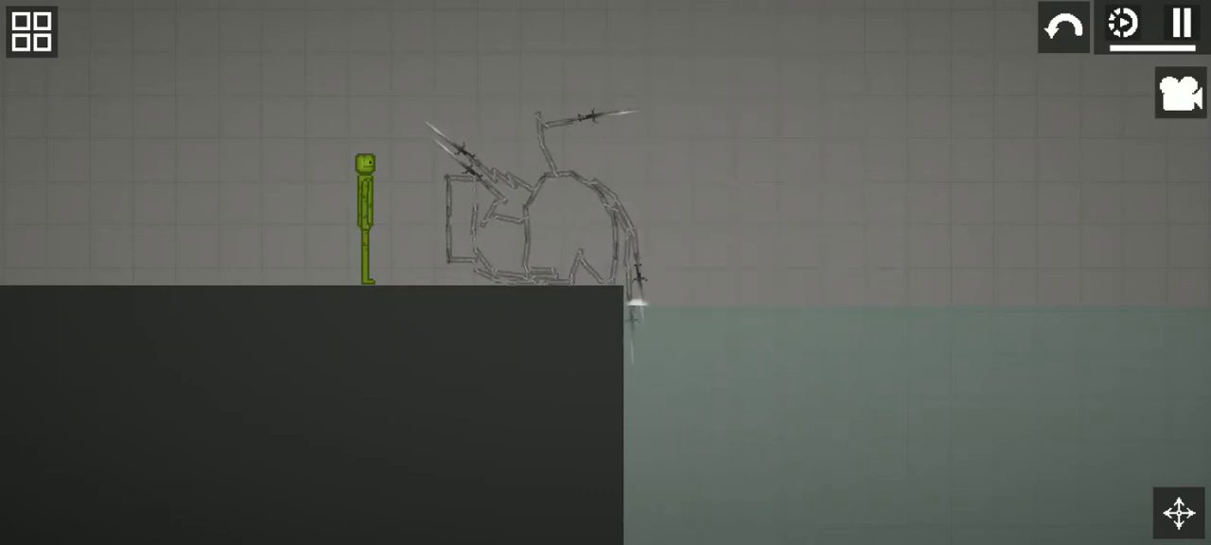
{"action": "left_click_drag", "start_coordinate": [757, 142], "coordinate": [946, 284]}
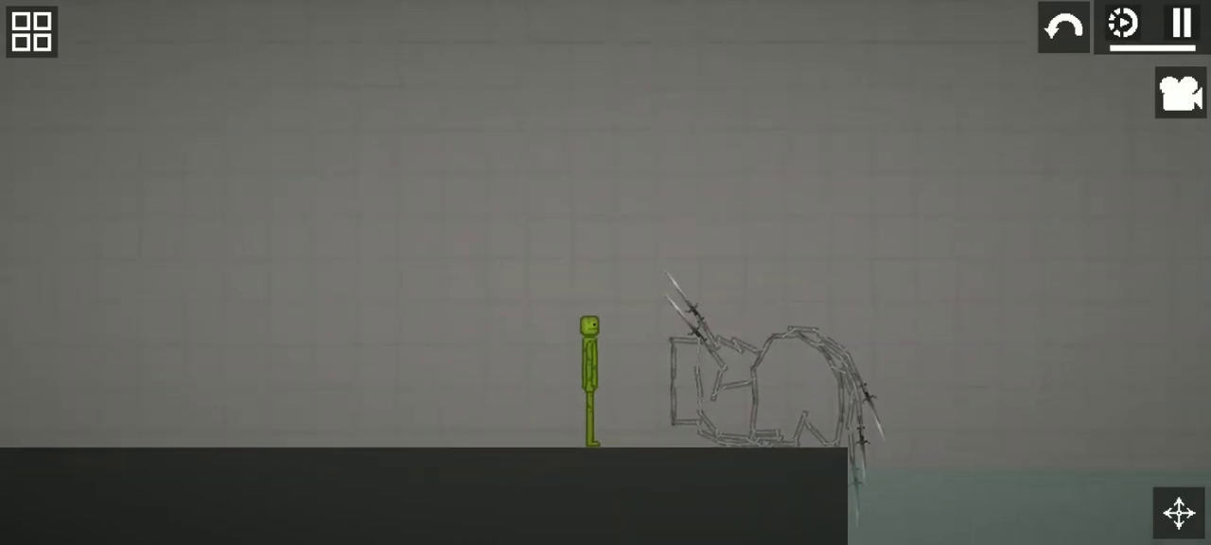
{"action": "left_click", "coordinate": [31, 31]}
{"action": "left_click", "coordinate": [161, 491]}
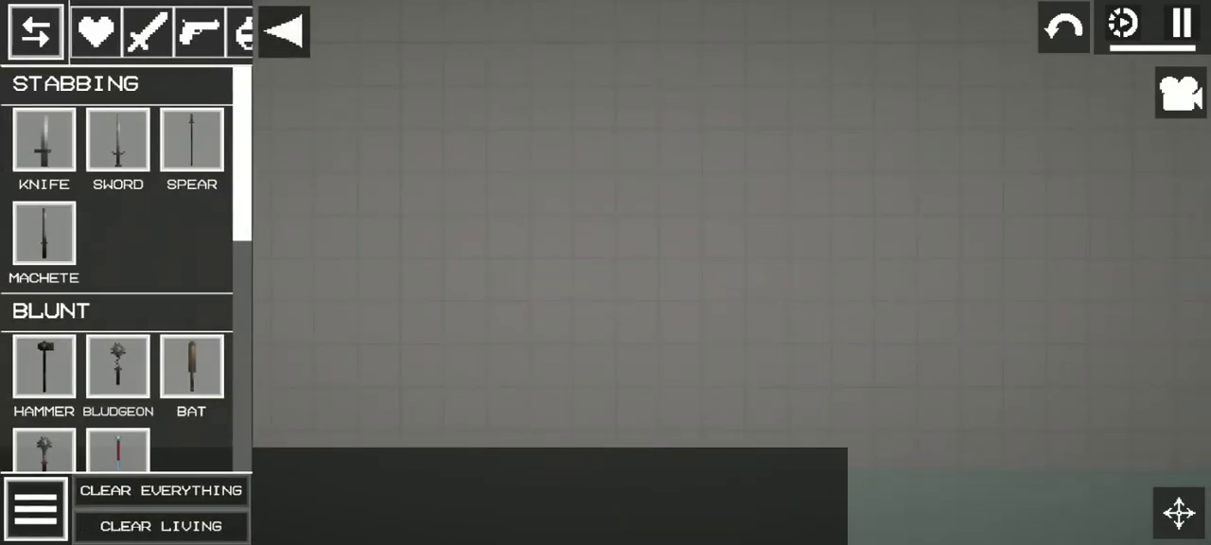
Place the saved SEEKS HAND contraption on the platform from the Saves tab
{"action": "left_click", "coordinate": [175, 31]}
{"action": "left_click", "coordinate": [227, 31]}
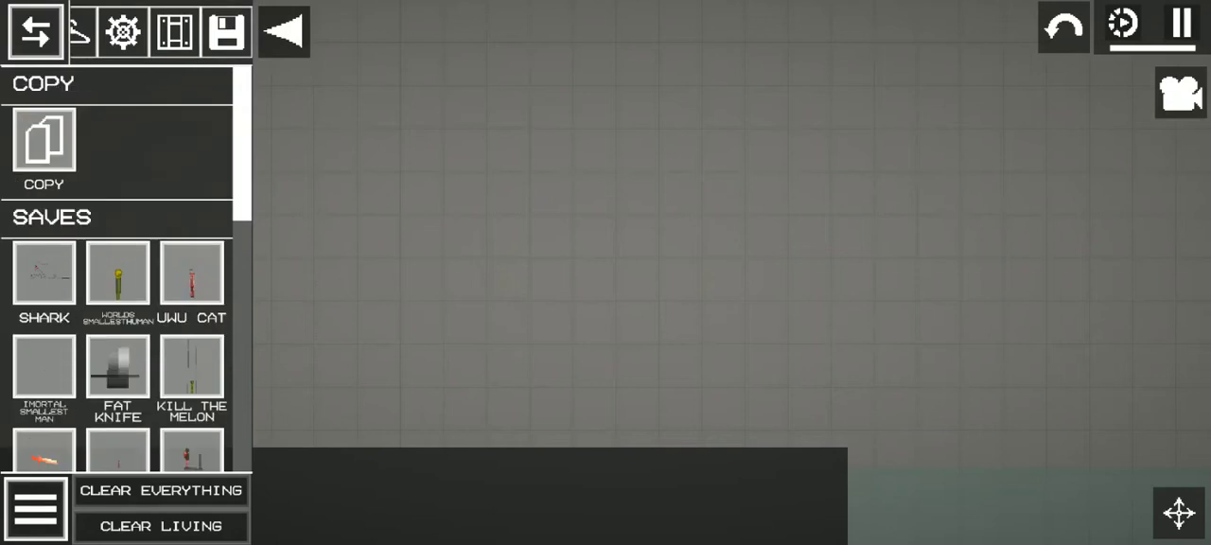
{"action": "scroll", "coordinate": [118, 284], "scroll_direction": "down", "scroll_amount": 8}
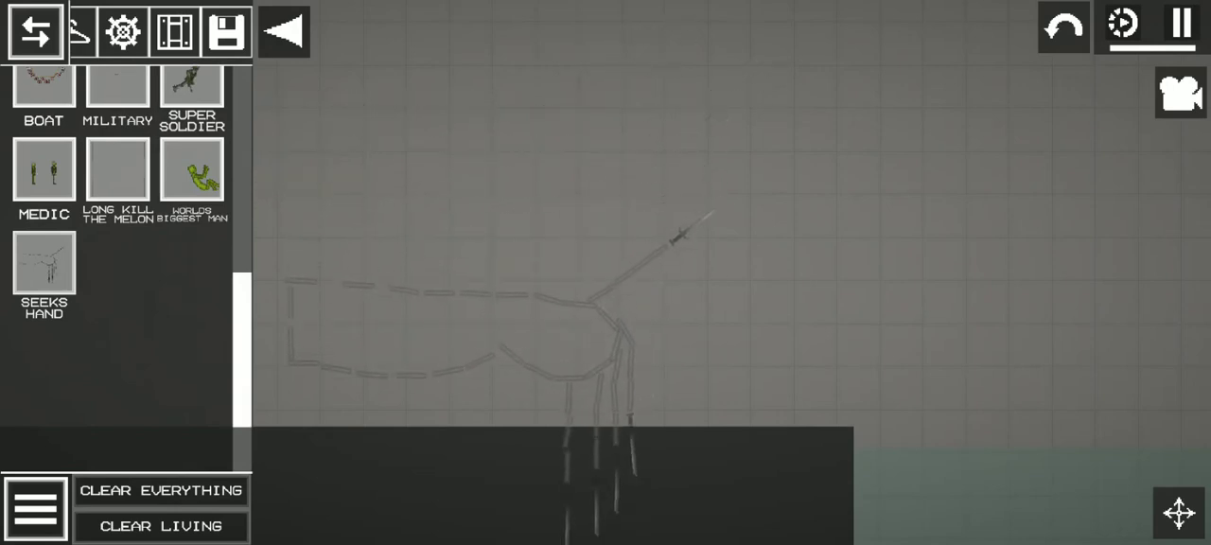
{"action": "left_click", "coordinate": [284, 32]}
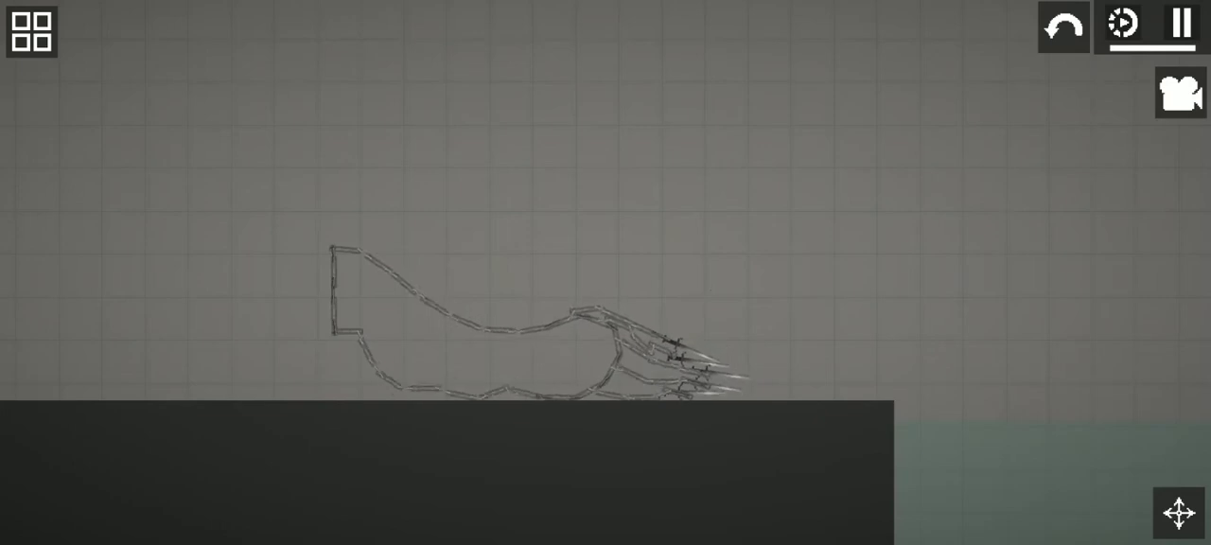
Spawn a Living-category Melon in front of the hand's sword claws
{"action": "left_click", "coordinate": [31, 31]}
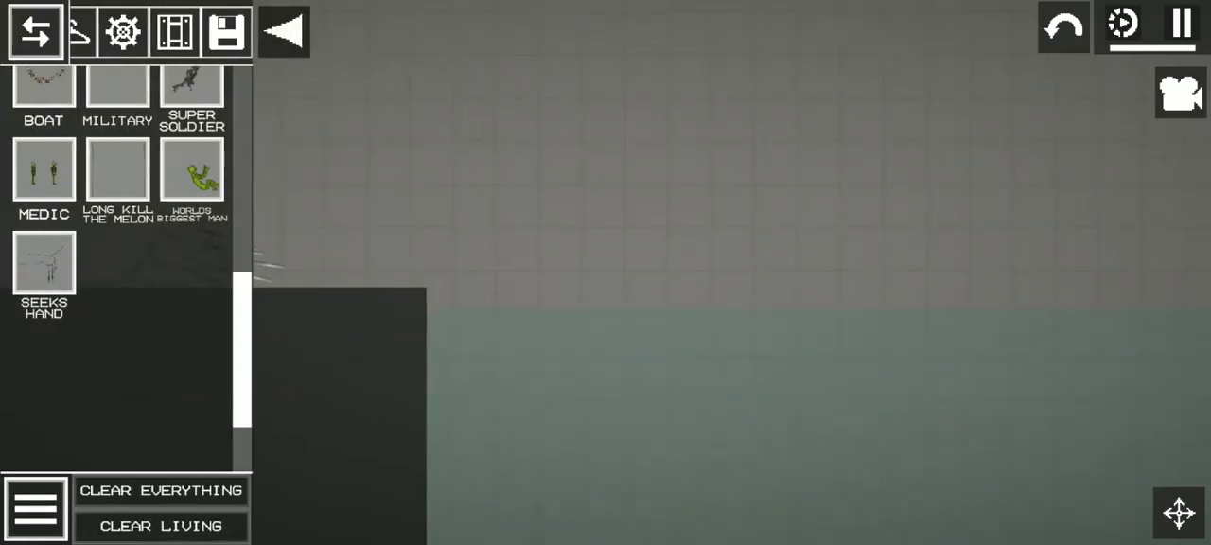
{"action": "left_click", "coordinate": [31, 507]}
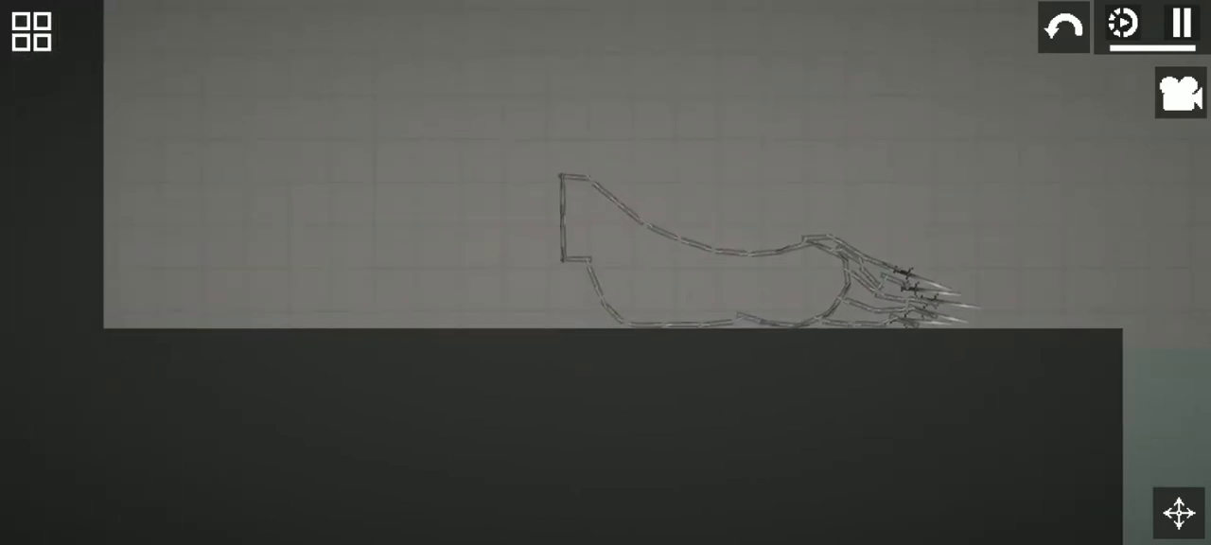
{"action": "left_click", "coordinate": [31, 31]}
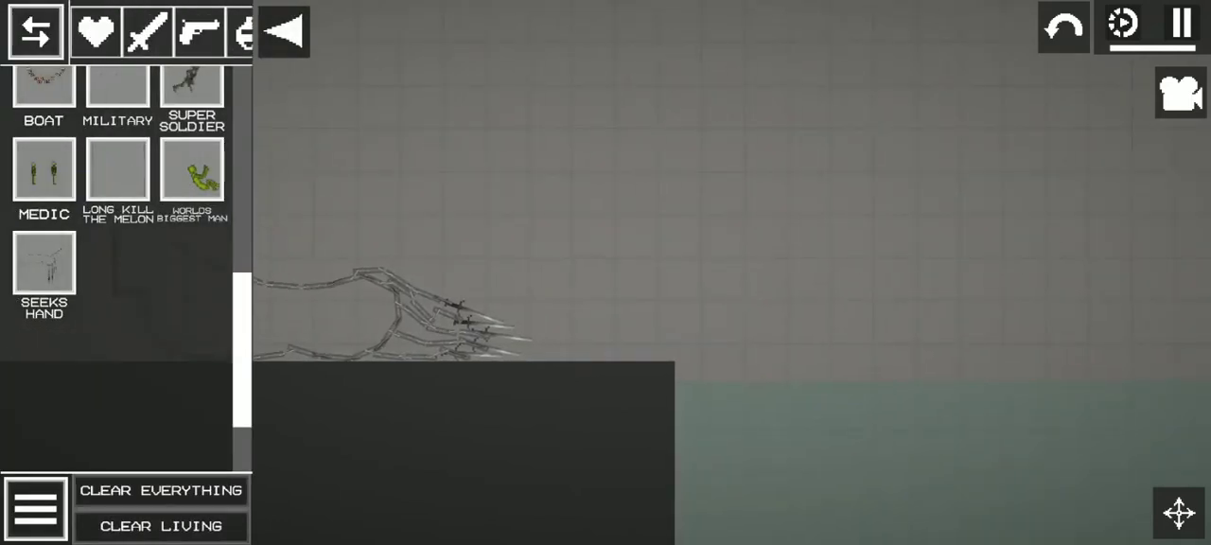
{"action": "left_click", "coordinate": [95, 32]}
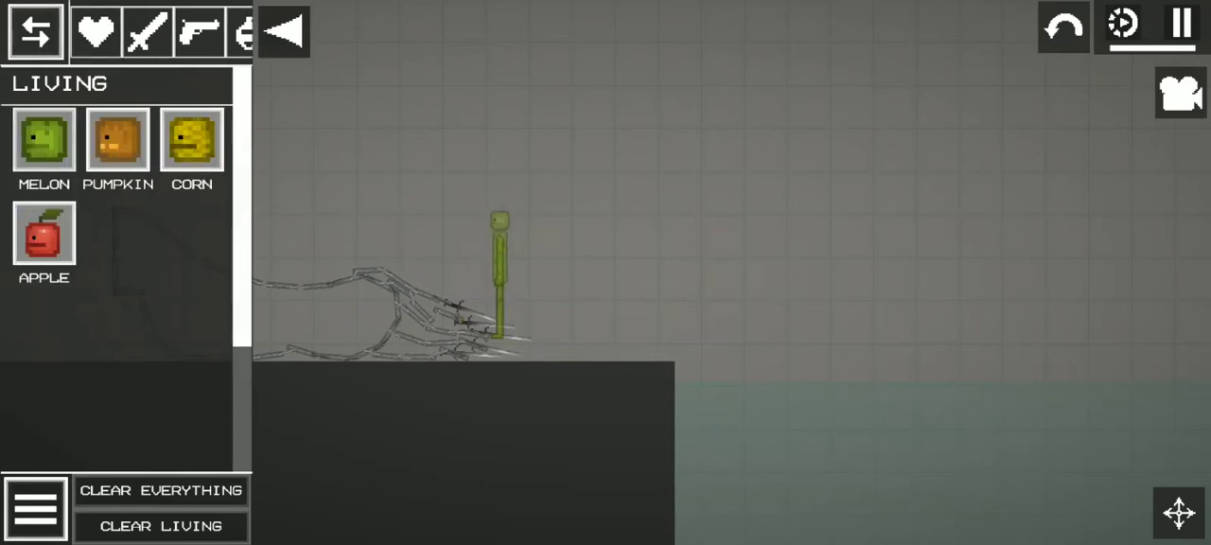
{"action": "left_click", "coordinate": [284, 31]}
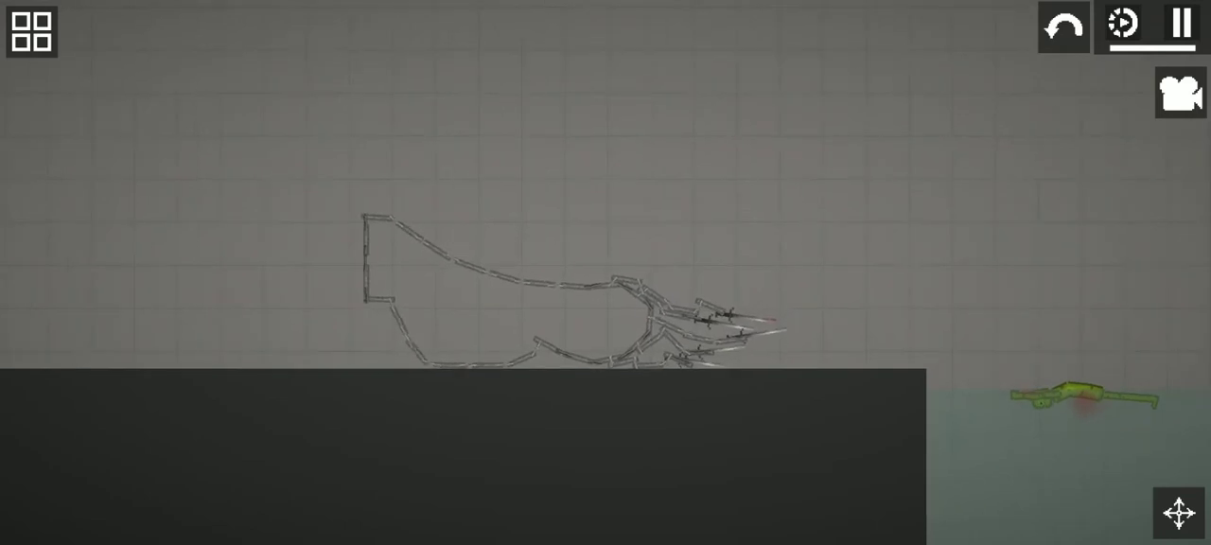
Clear Everything, then place the saved SHARK contraption on the ledge beside the water
{"action": "left_click", "coordinate": [31, 31]}
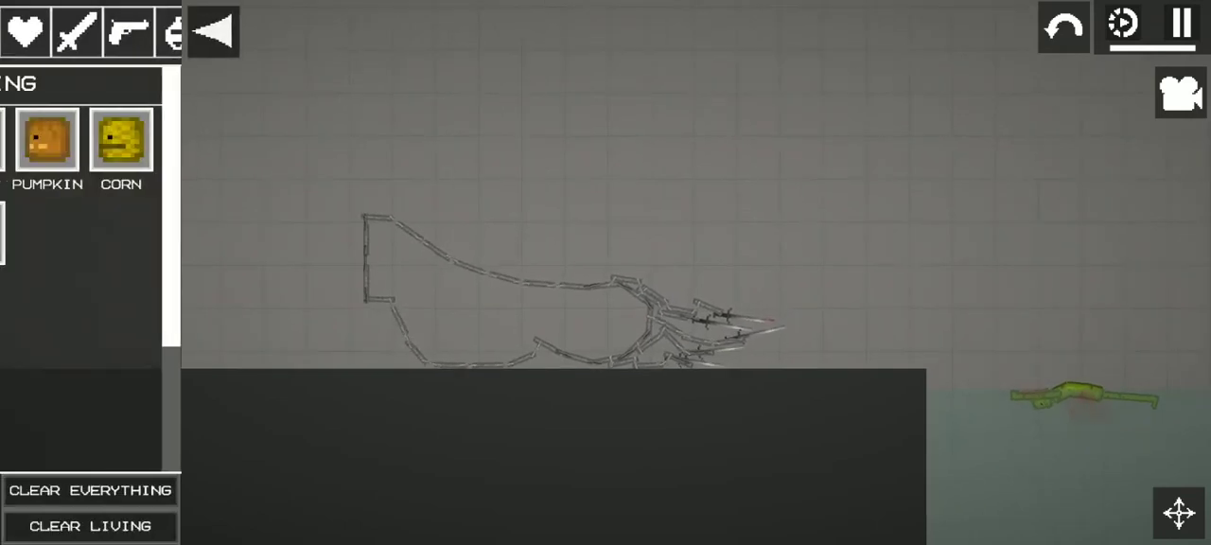
{"action": "left_click", "coordinate": [114, 475]}
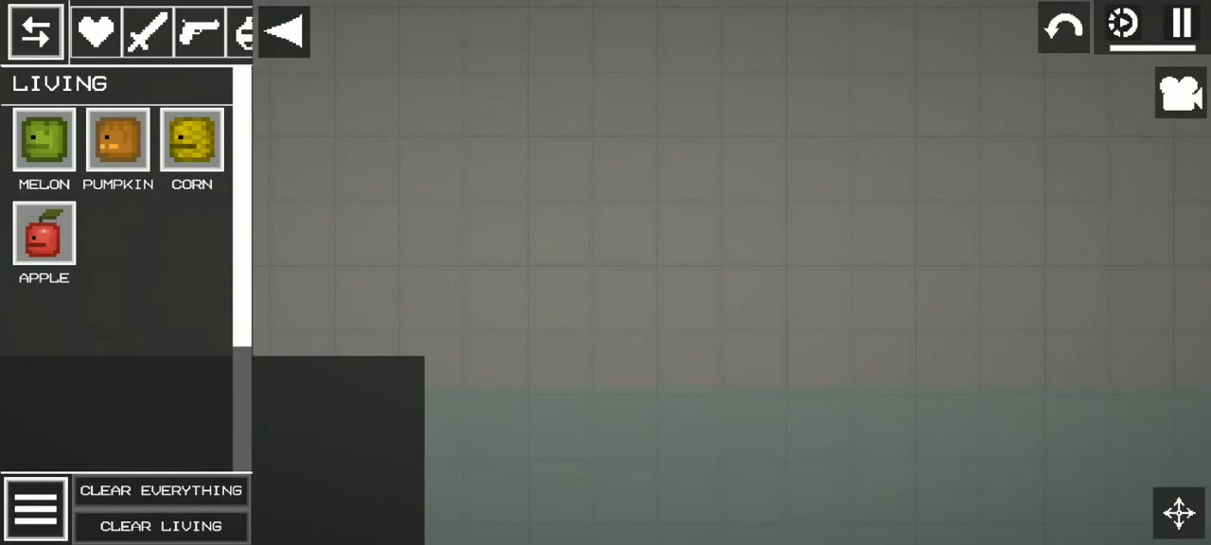
{"action": "scroll", "coordinate": [118, 218], "scroll_direction": "down", "scroll_amount": 5}
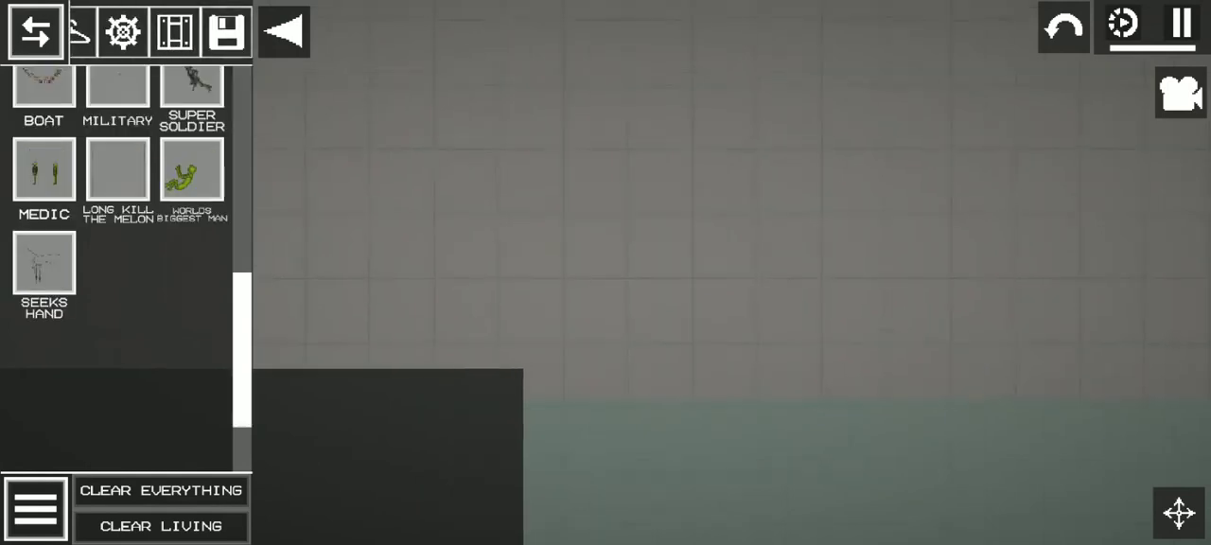
{"action": "scroll", "coordinate": [118, 236], "scroll_direction": "up", "scroll_amount": 5}
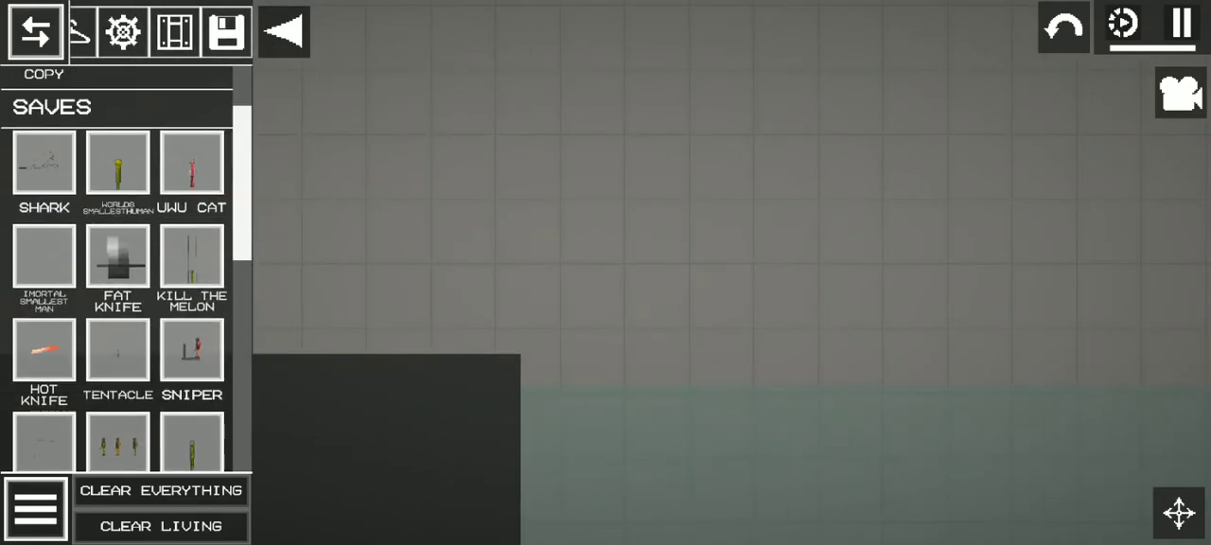
{"action": "left_click", "coordinate": [426, 180]}
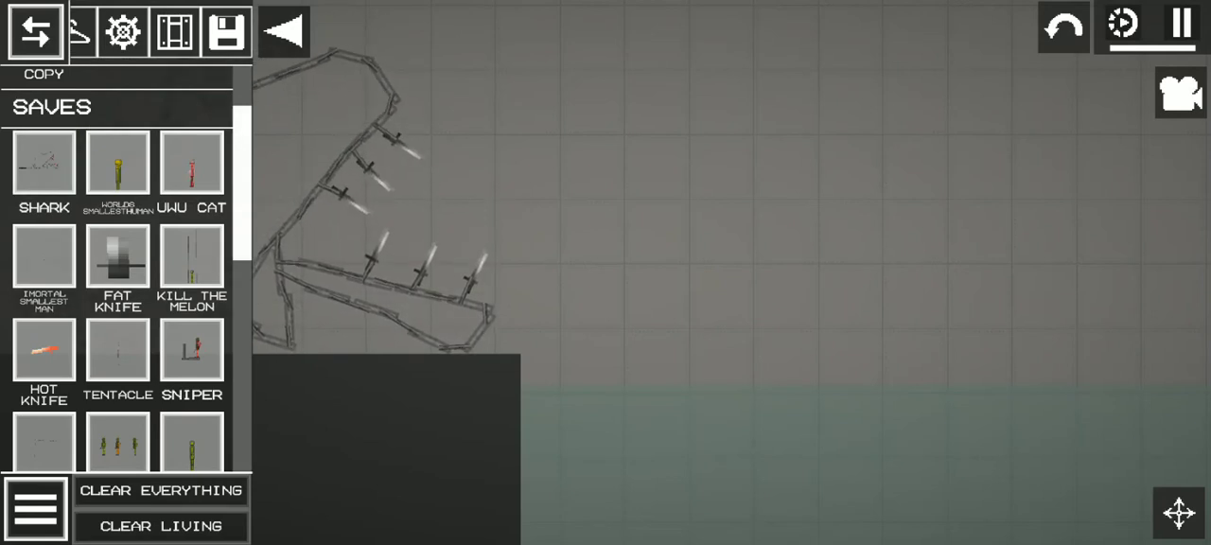
{"action": "scroll", "coordinate": [118, 237], "scroll_direction": "up", "scroll_amount": 3}
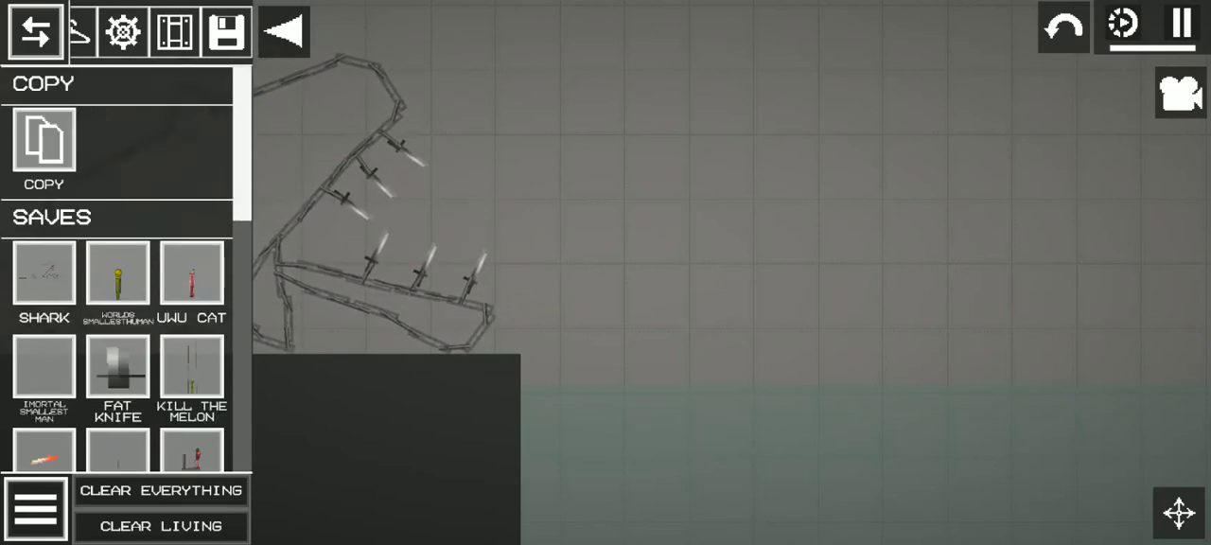
{"action": "scroll", "coordinate": [118, 237], "scroll_direction": "down", "scroll_amount": 8}
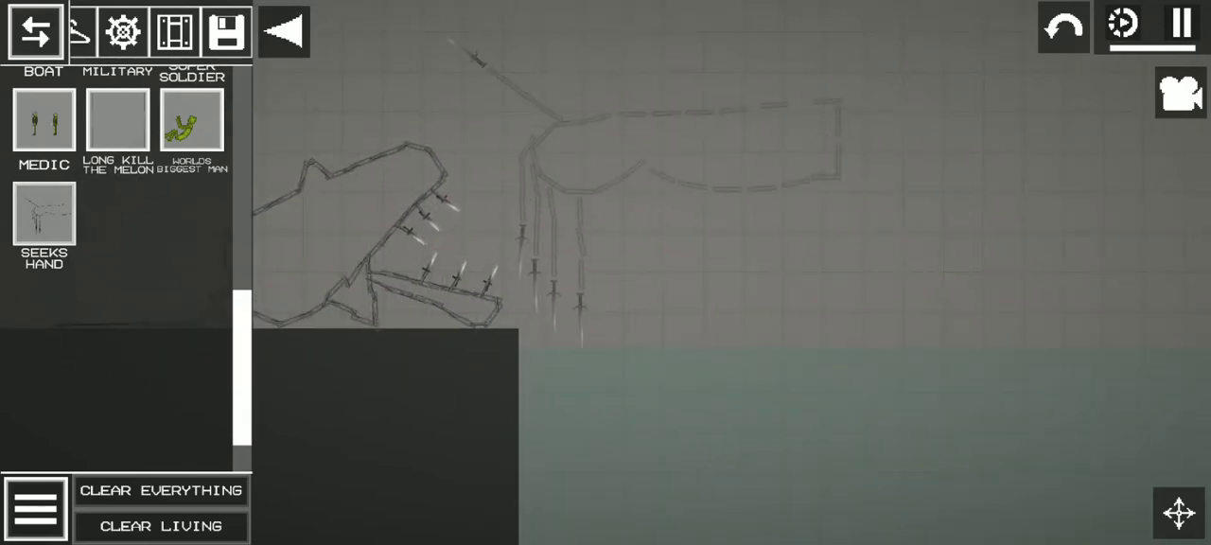
{"action": "left_click", "coordinate": [45, 213]}
Drop the SEEKS HAND contraption so it dangles into the water
{"action": "left_click", "coordinate": [284, 31]}
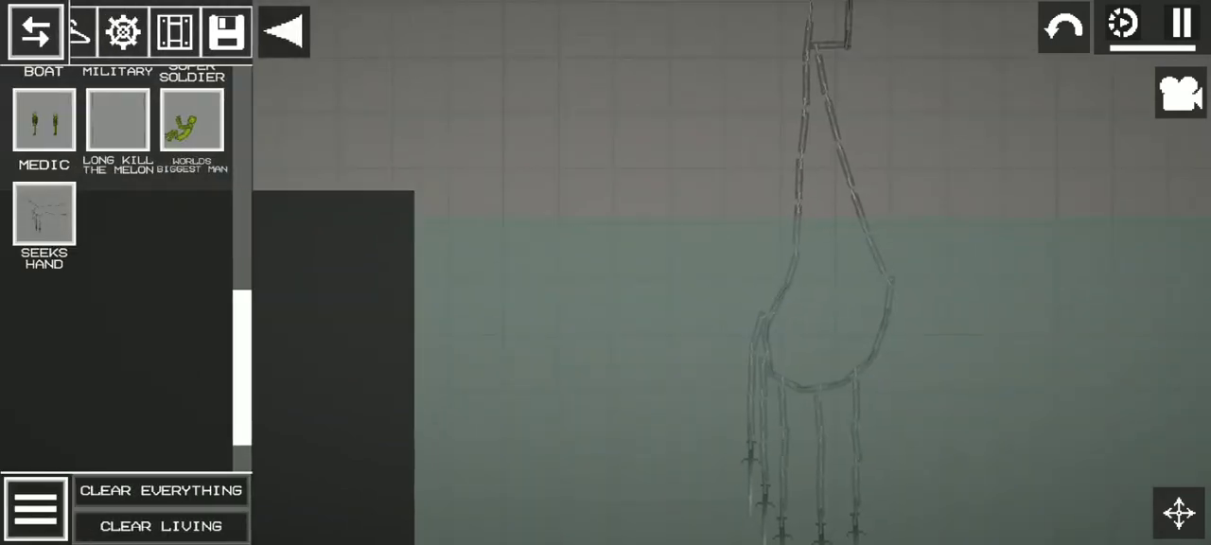
{"action": "scroll", "coordinate": [117, 237], "scroll_direction": "up", "scroll_amount": 5}
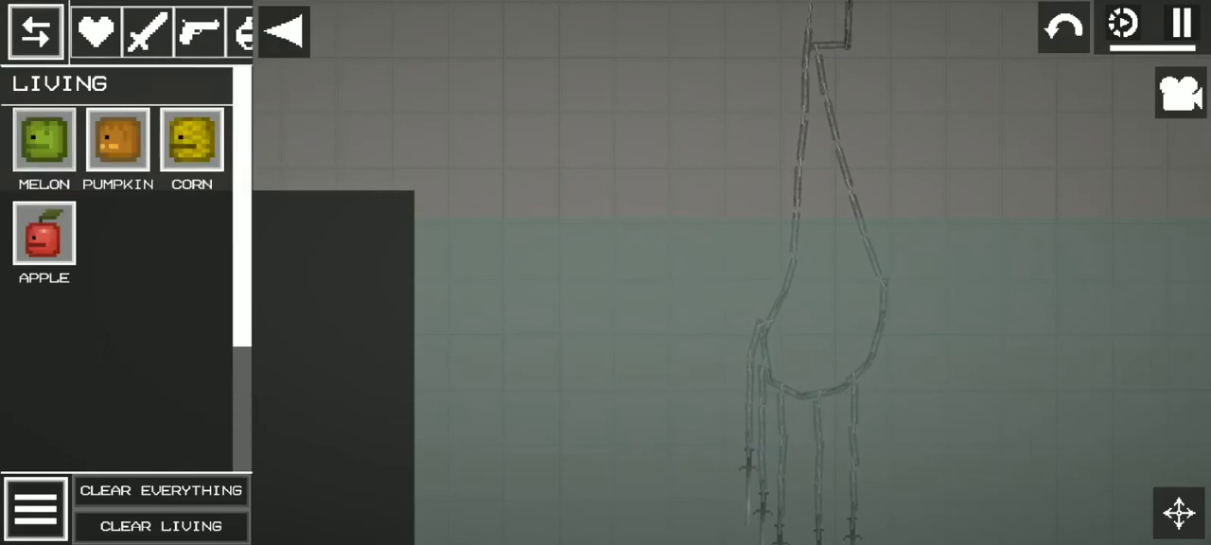
Drop a Melon in the water, lift the hand, and pull the melon against the wall
{"action": "left_click", "coordinate": [285, 31]}
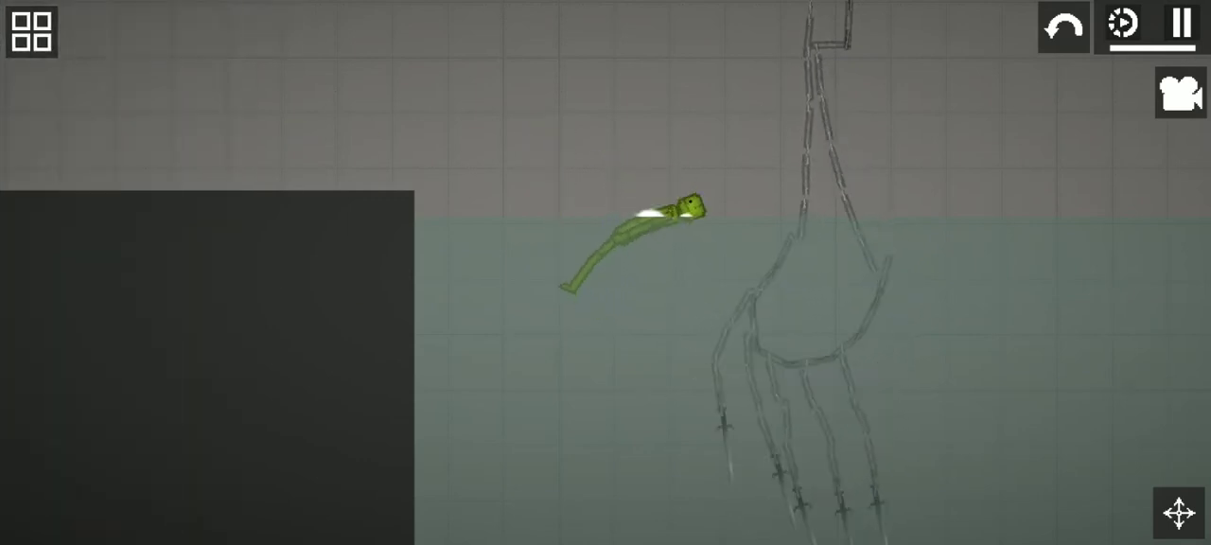
{"action": "left_click_drag", "start_coordinate": [805, 331], "coordinate": [852, 114]}
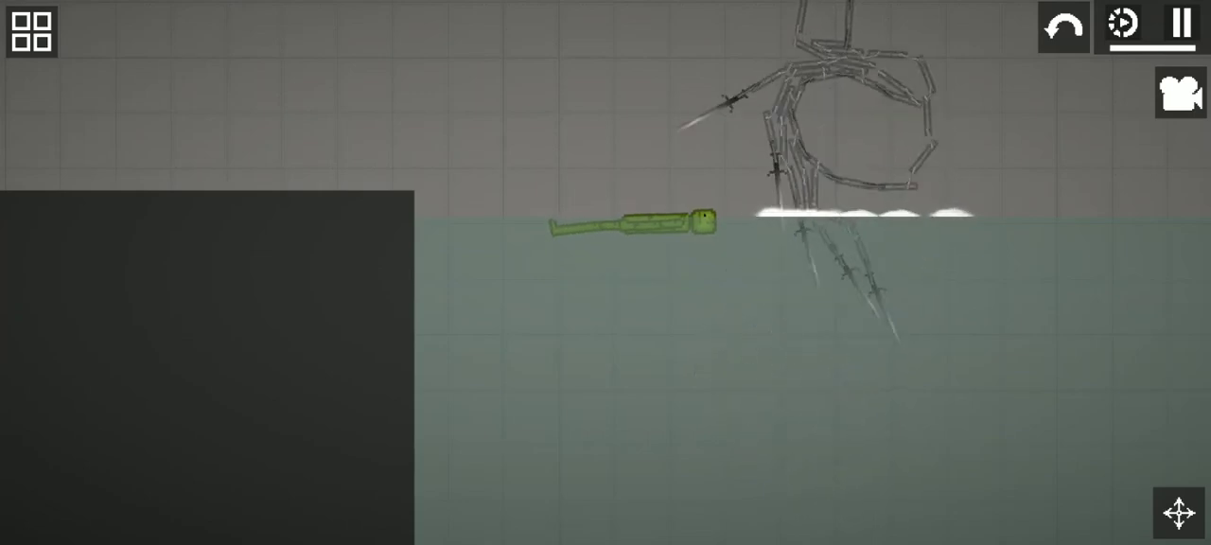
{"action": "left_click_drag", "start_coordinate": [700, 220], "coordinate": [459, 175]}
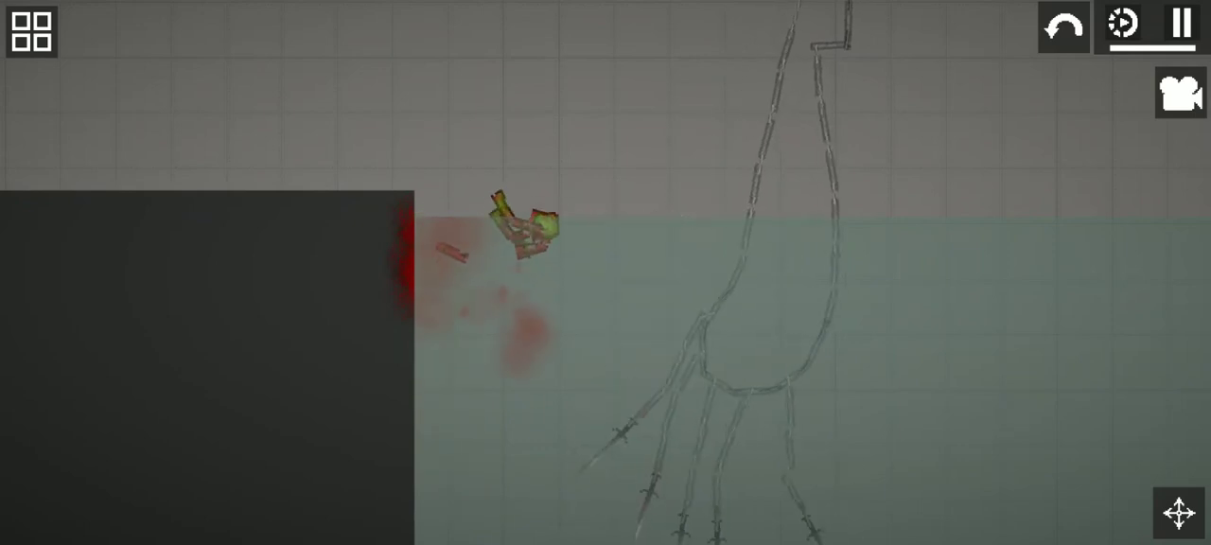
{"action": "scroll", "coordinate": [605, 272], "scroll_direction": "down", "scroll_amount": 3}
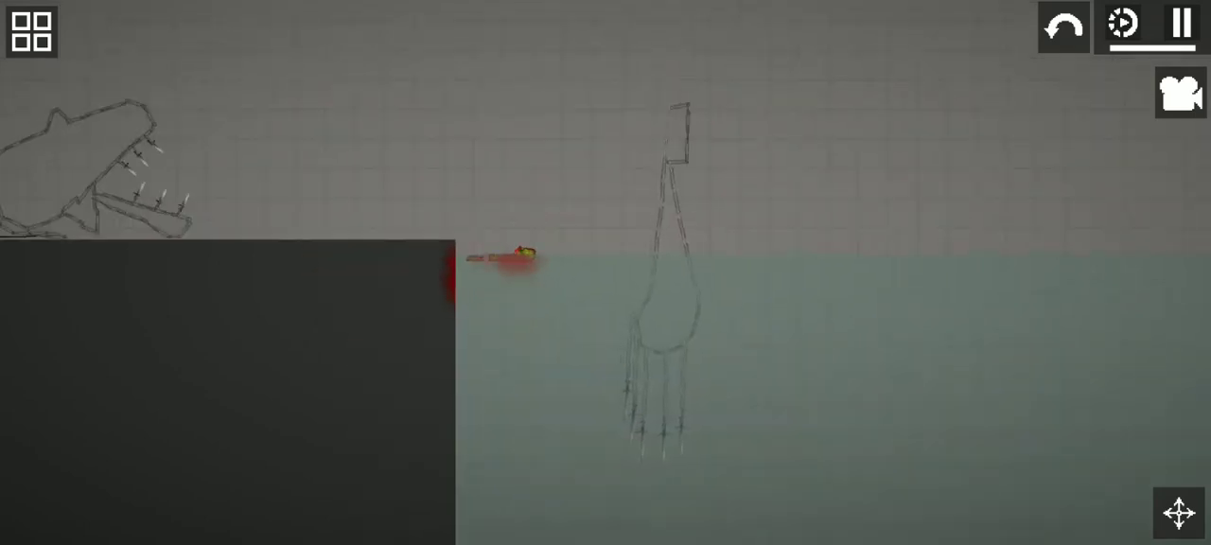
{"action": "scroll", "coordinate": [606, 273], "scroll_direction": "up", "scroll_amount": 3}
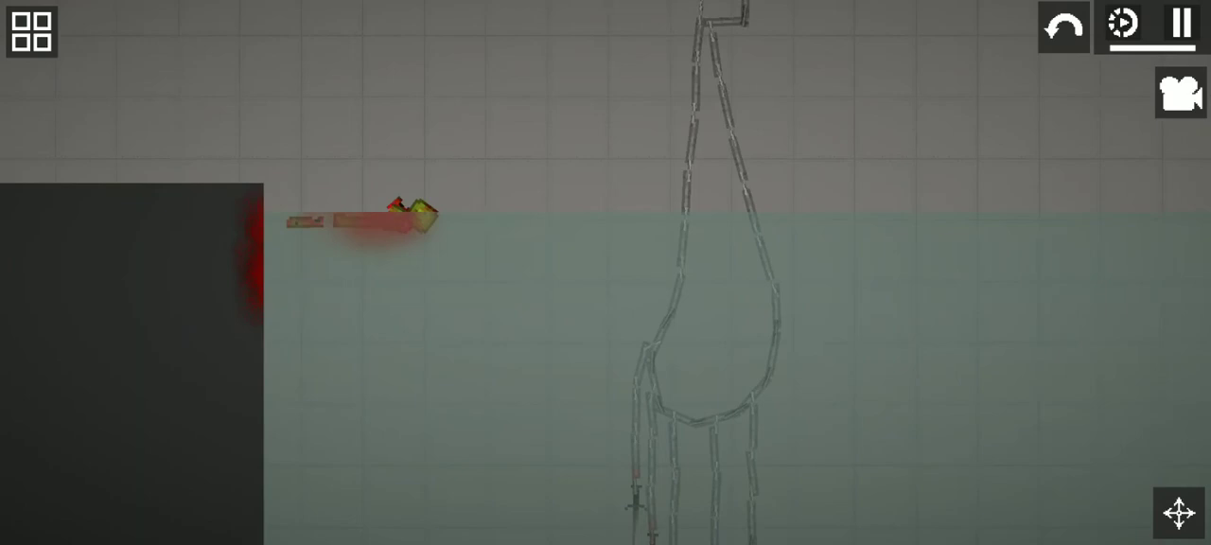
{"action": "left_click_drag", "start_coordinate": [663, 284], "coordinate": [525, 378]}
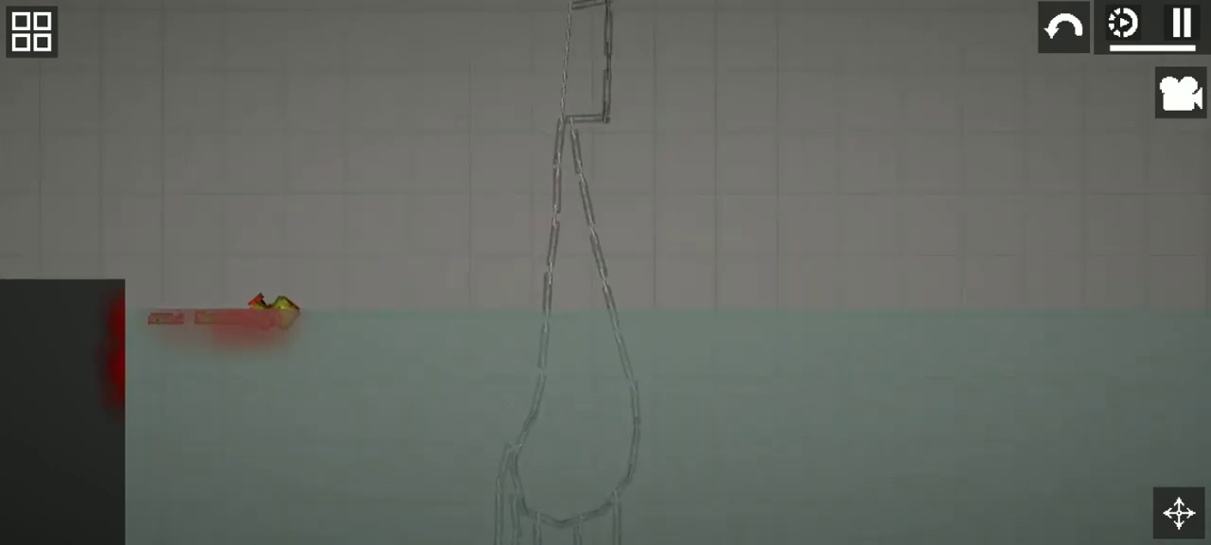